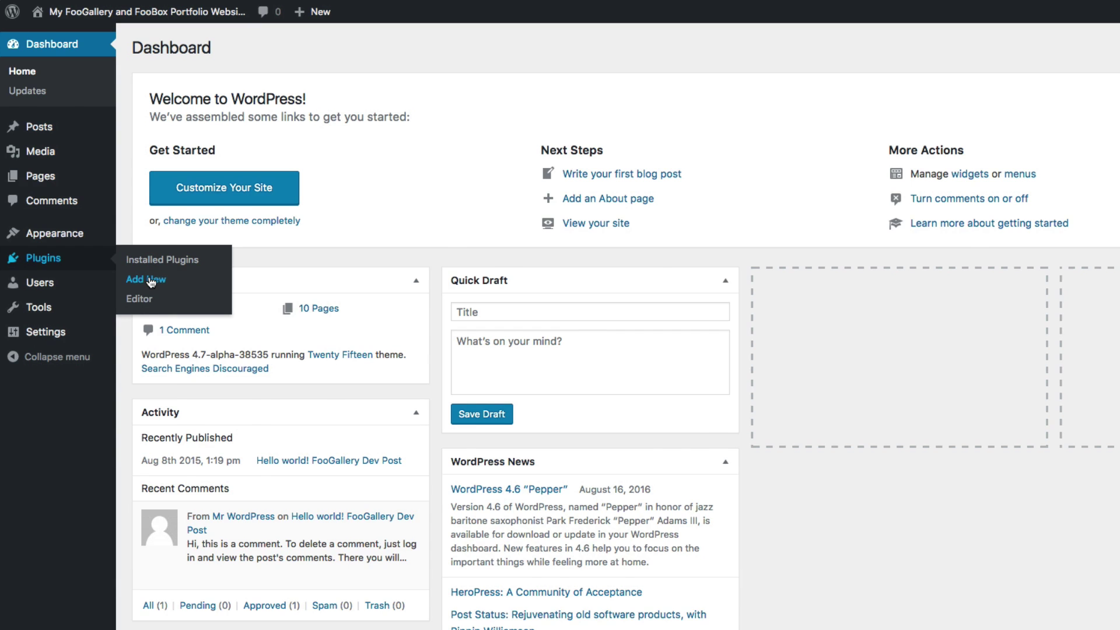
- Go to Plugins > Add New and focus the plugin directory search
{"action": "left_click", "coordinate": [150, 281]}
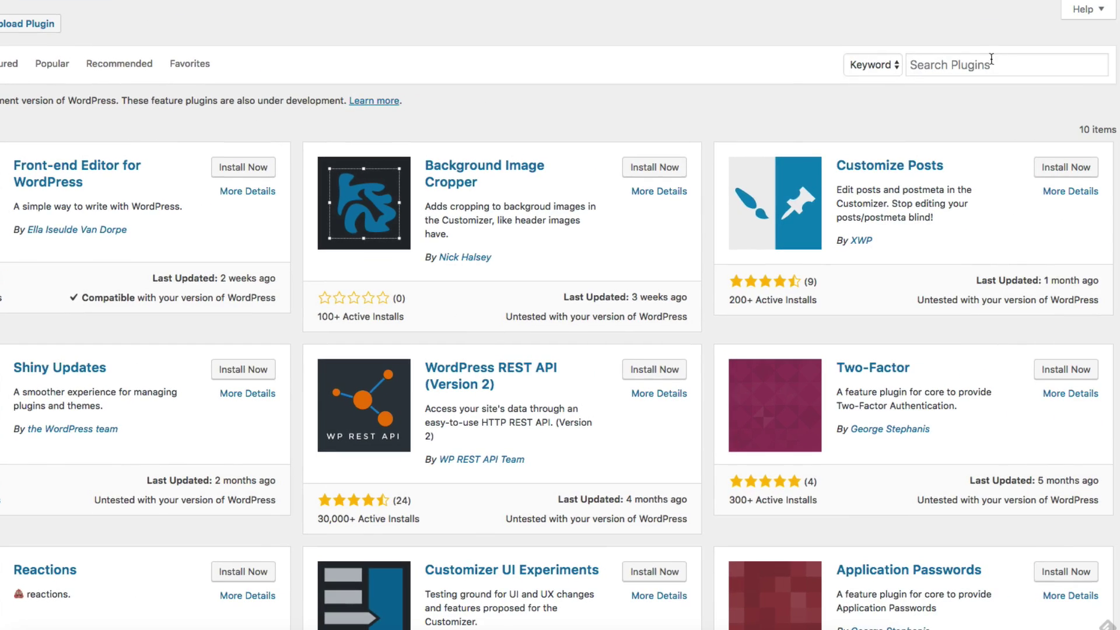
{"action": "left_click", "coordinate": [1116, 88]}
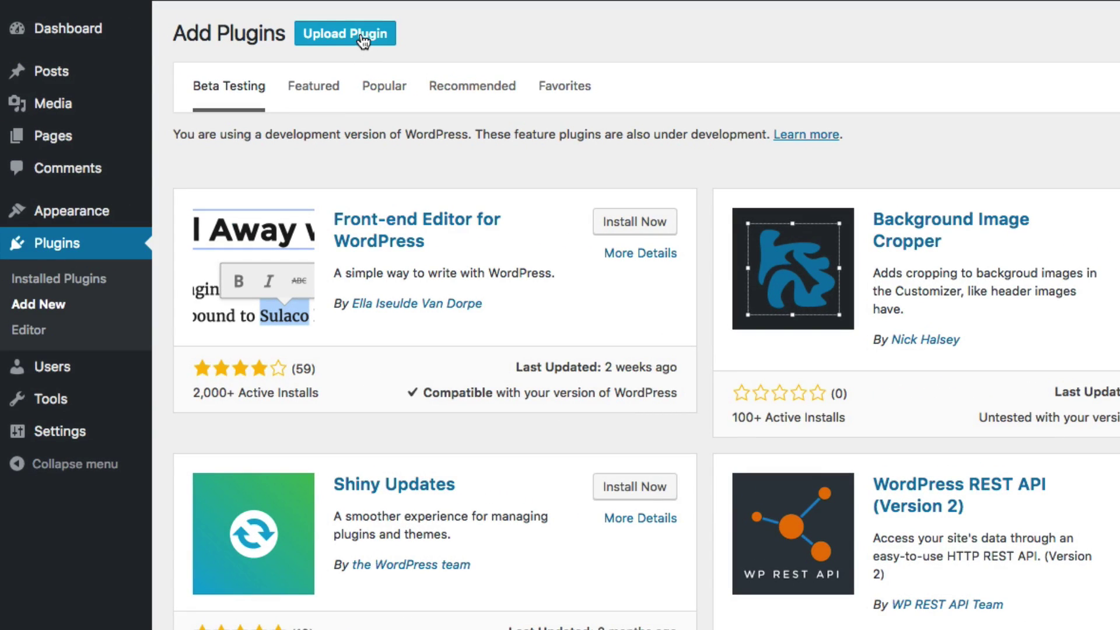
- Upload hello-dolly.1.6.zip, install it, and activate the Hello Dolly plugin
{"action": "left_click", "coordinate": [362, 39]}
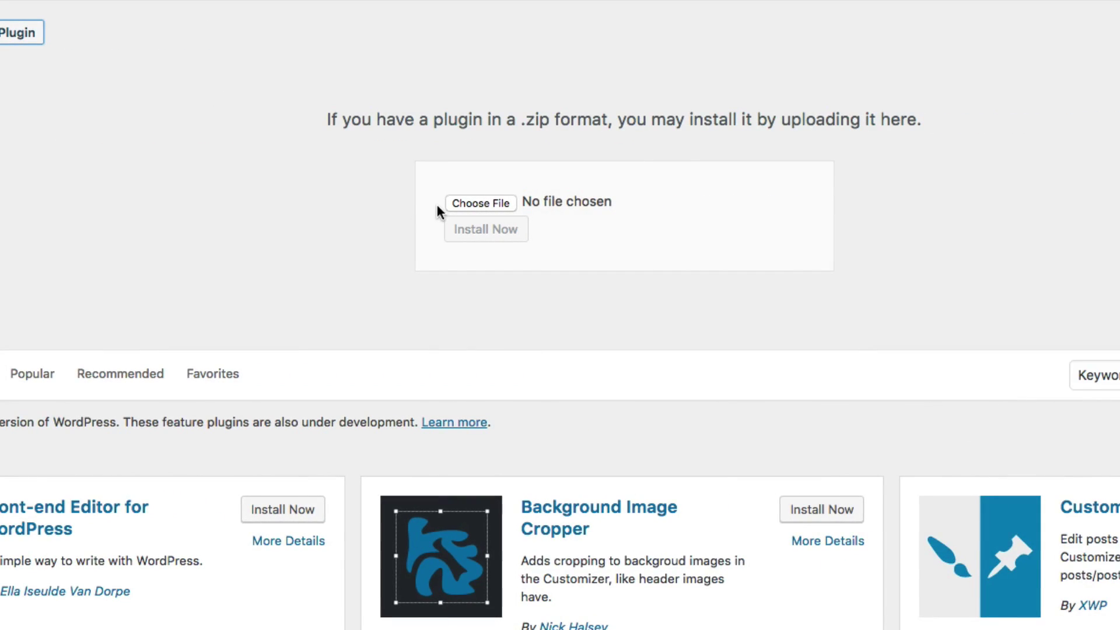
{"action": "left_click", "coordinate": [477, 202]}
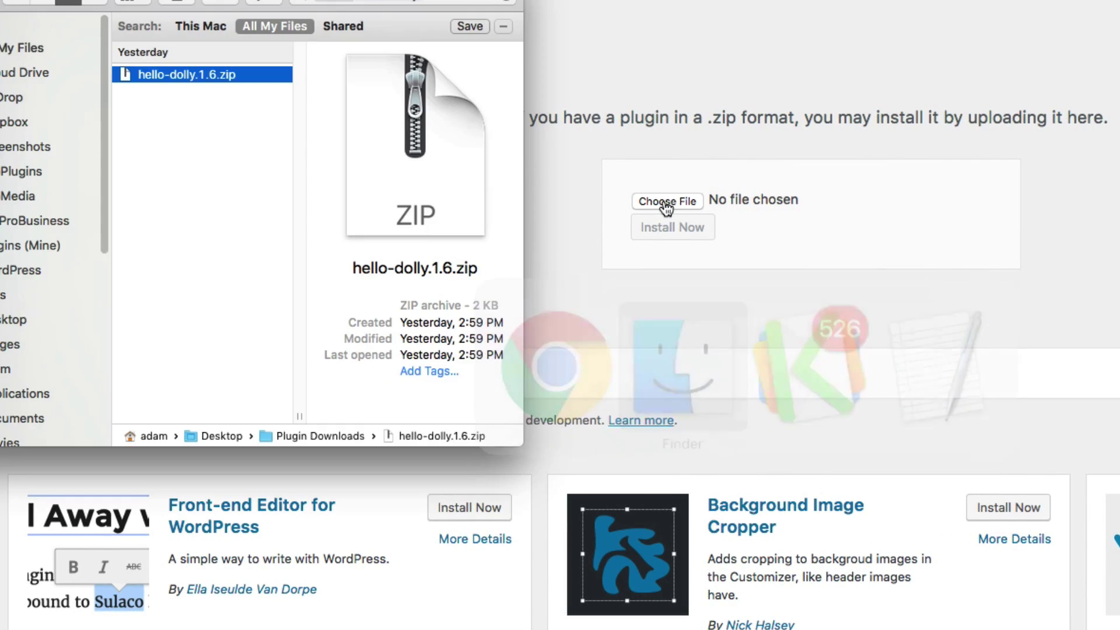
{"action": "left_click_drag", "start_coordinate": [156, 72], "coordinate": [772, 203]}
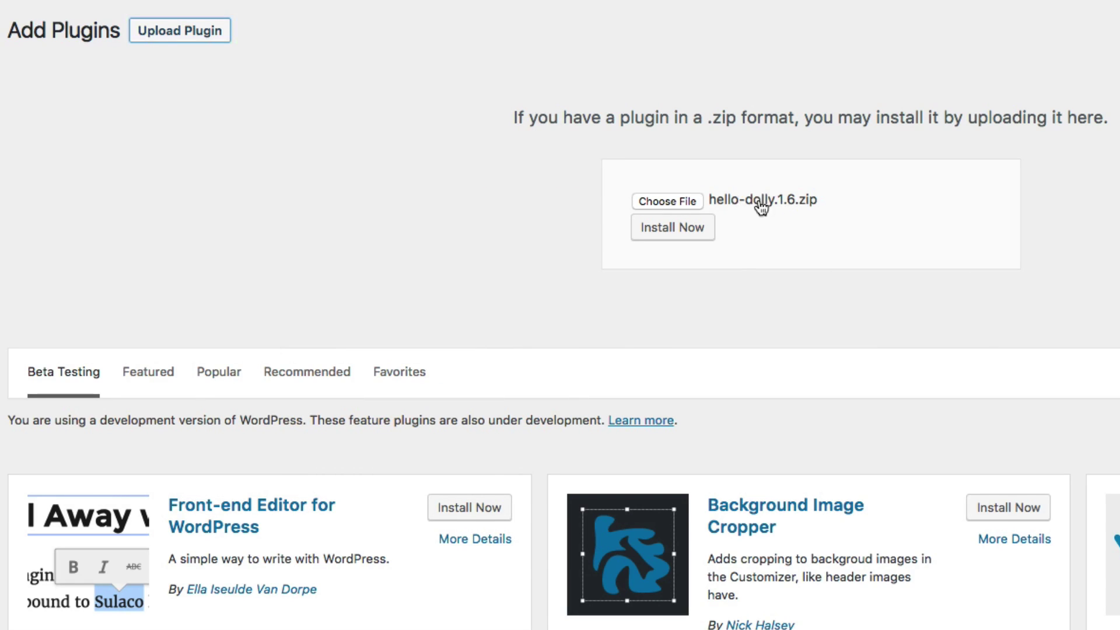
{"action": "left_click", "coordinate": [678, 229]}
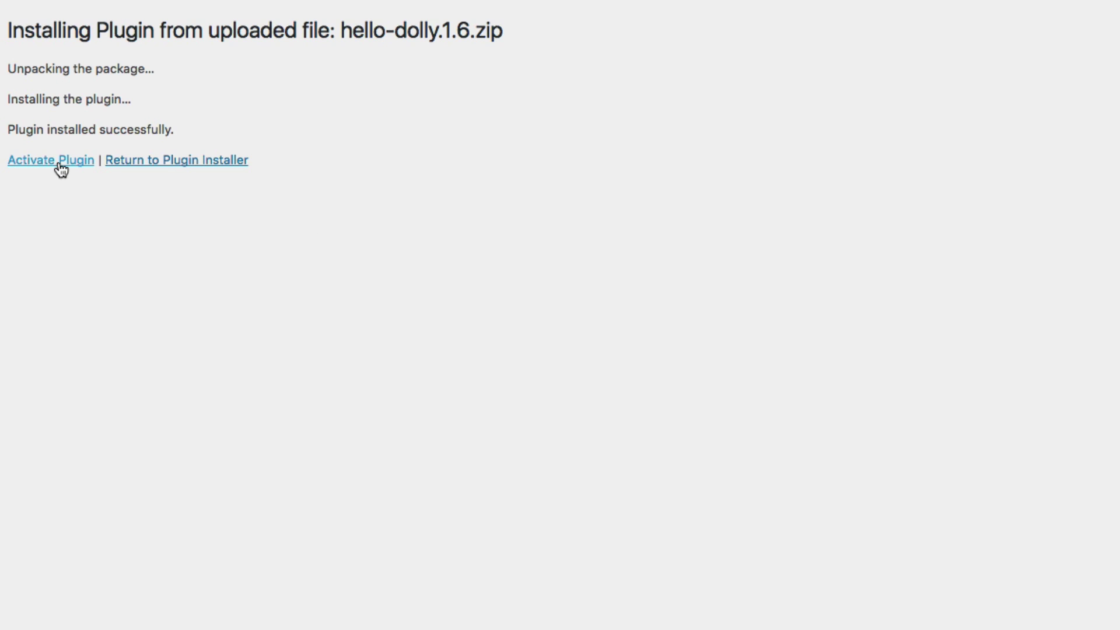
{"action": "left_click", "coordinate": [61, 164]}
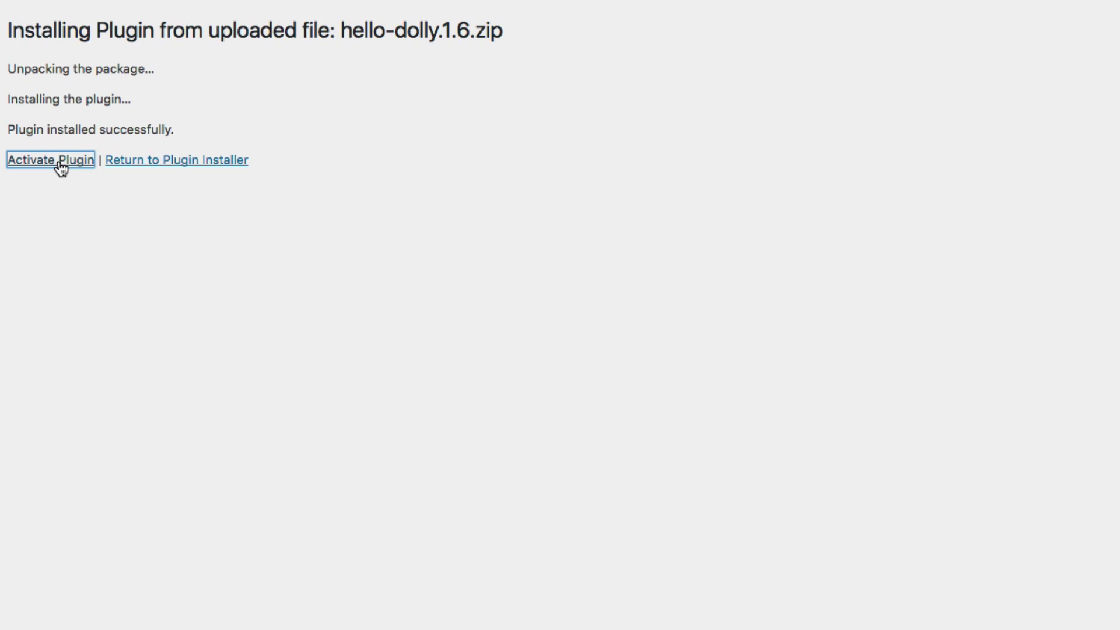
{"action": "scroll", "coordinate": [107, 381], "scroll_direction": "down", "scroll_amount": 3}
{"action": "scroll", "coordinate": [107, 382], "scroll_direction": "down", "scroll_amount": 2}
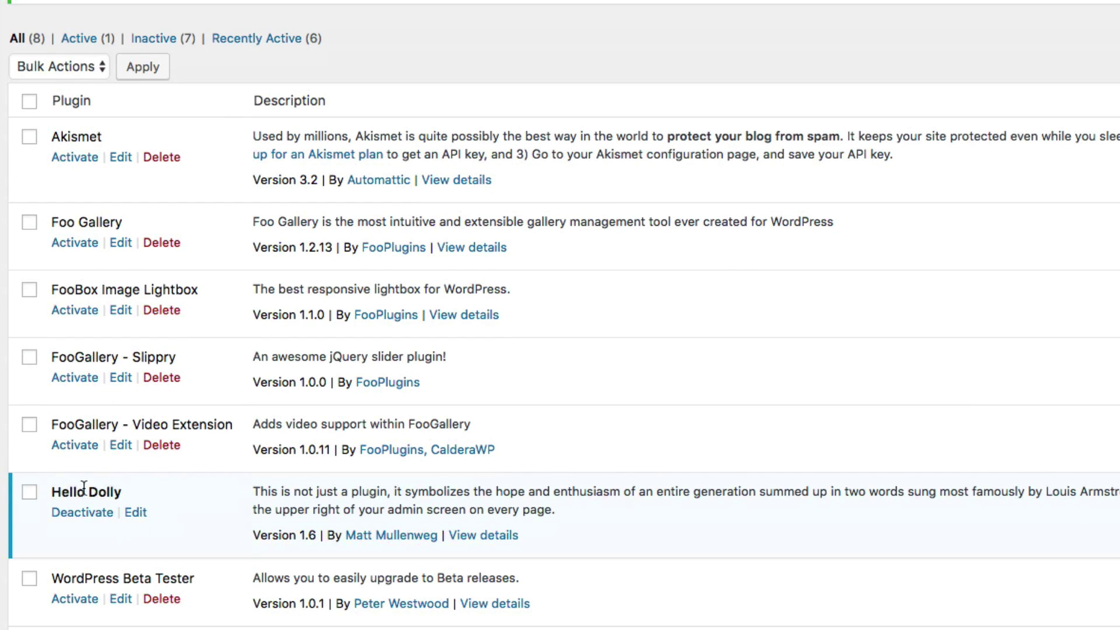